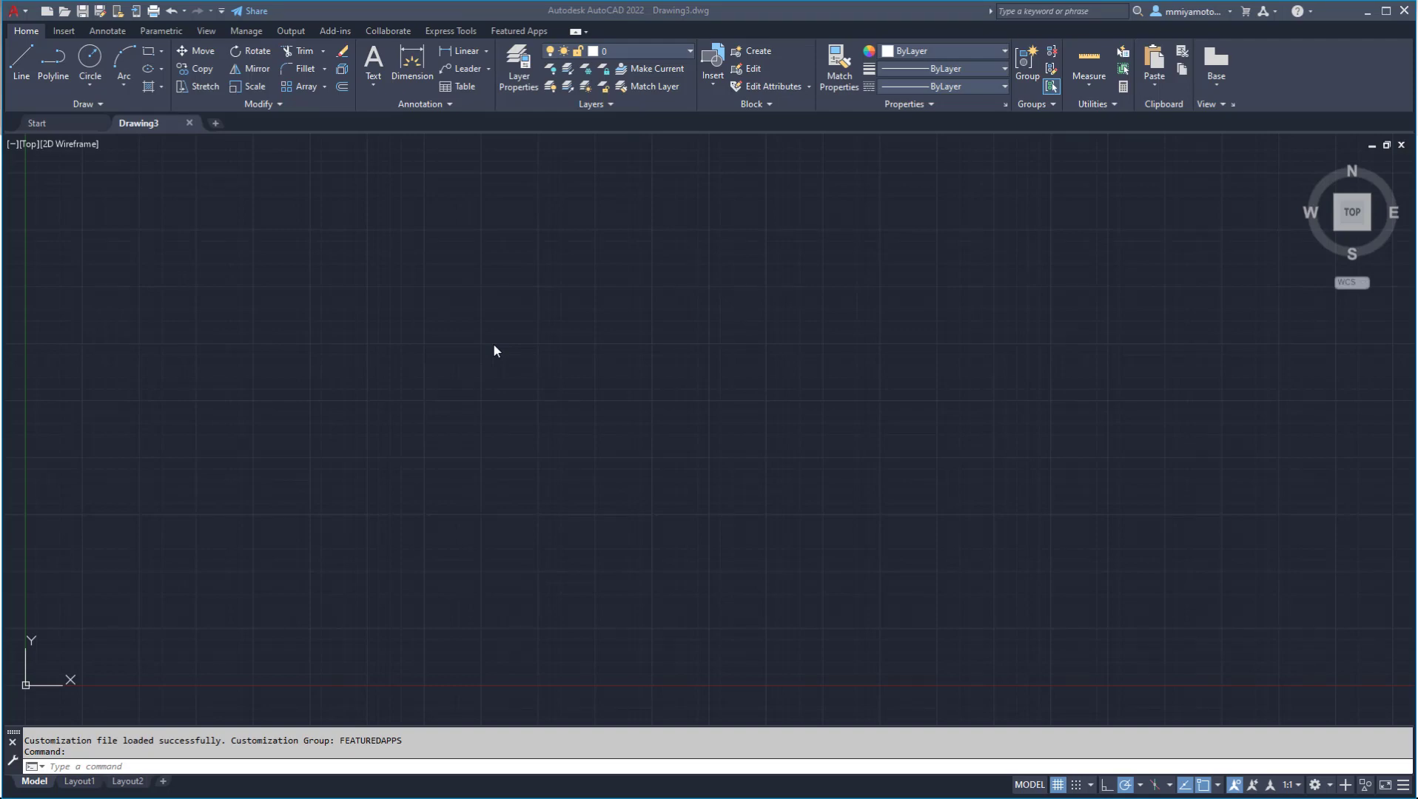
Open the Customize User Interface editor with the CUI command and create a new custom command.
left_click(493, 345)
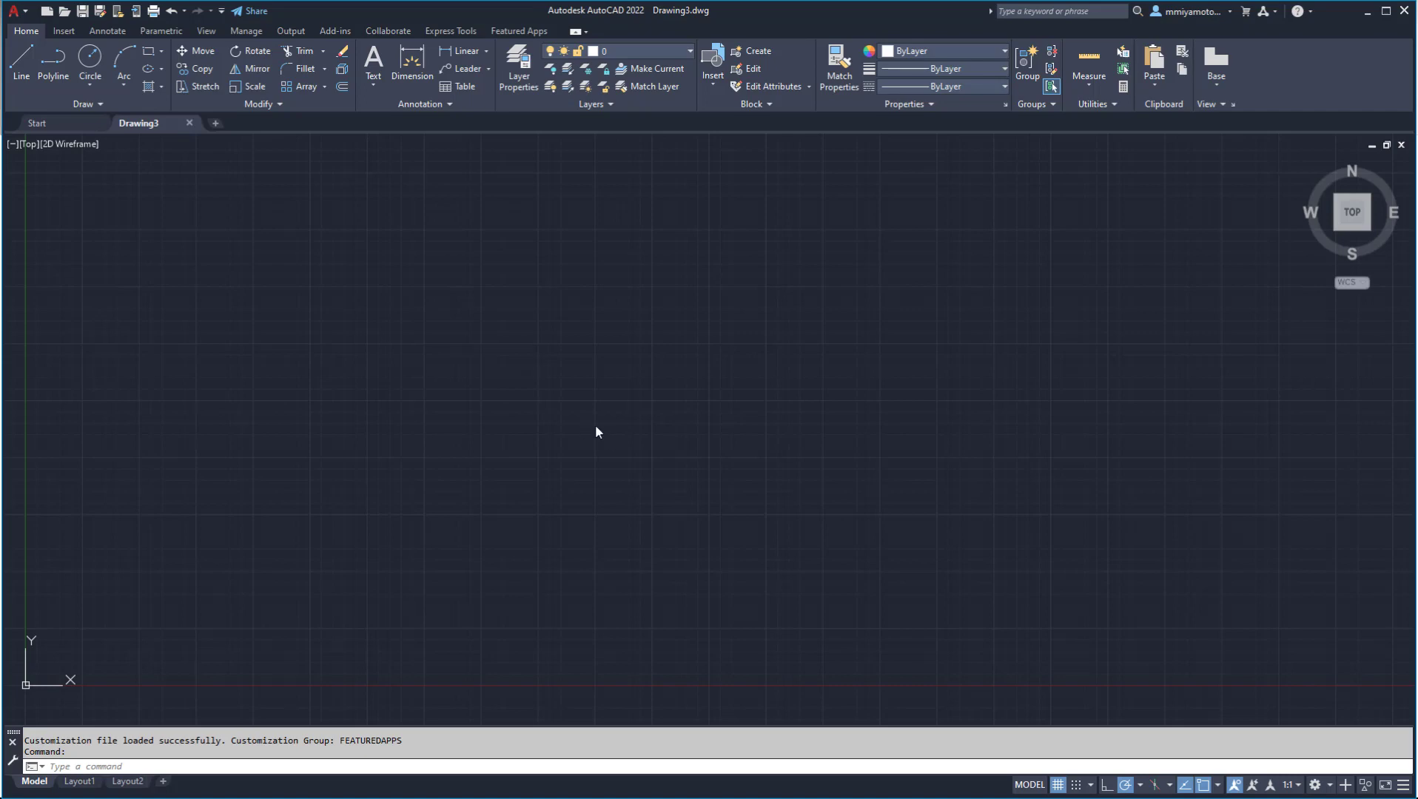
type("cui")
key("Return")
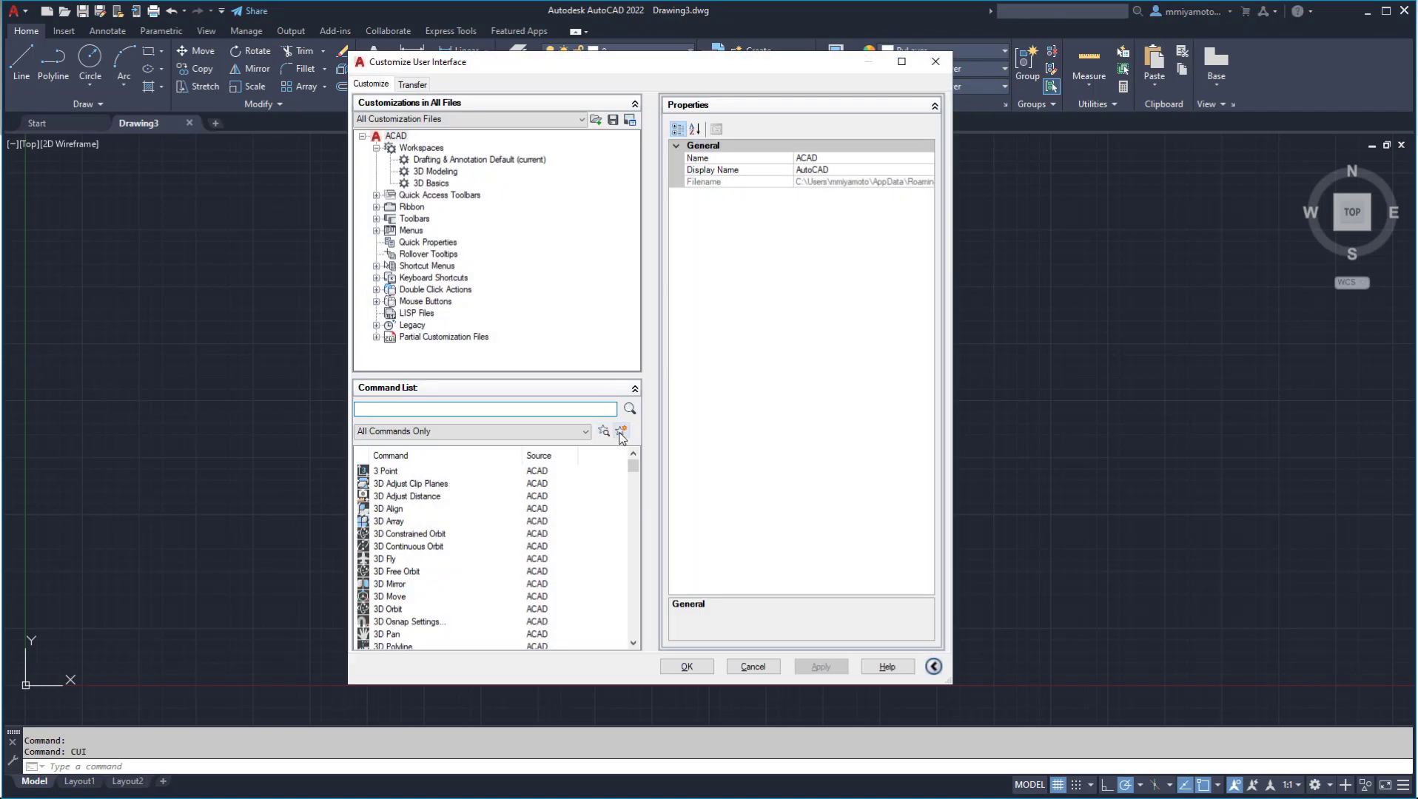
left_click(620, 432)
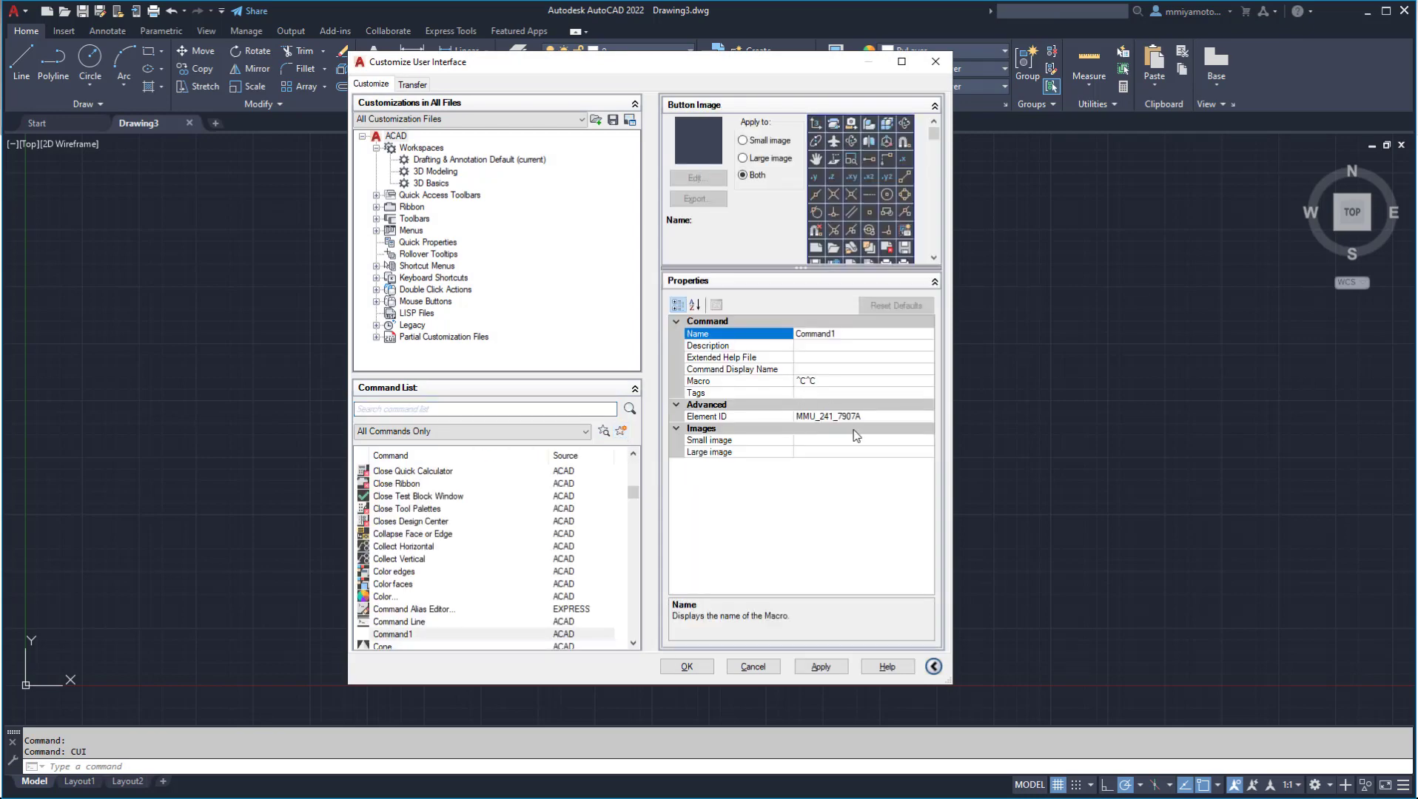
Assign PZERO.png from the Icons folder as both the small and large image of the new command.
left_click(891, 441)
left_click(927, 441)
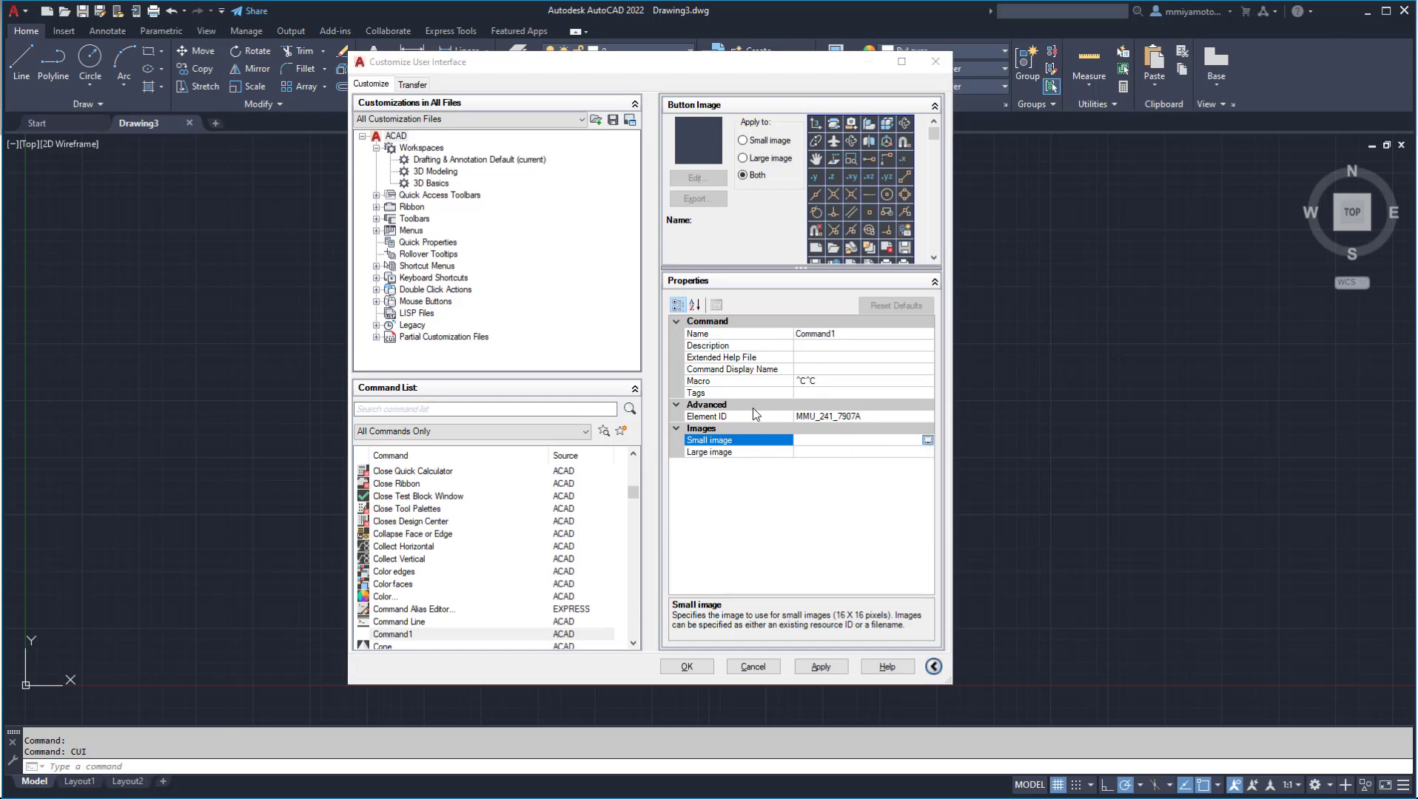
left_click(504, 194)
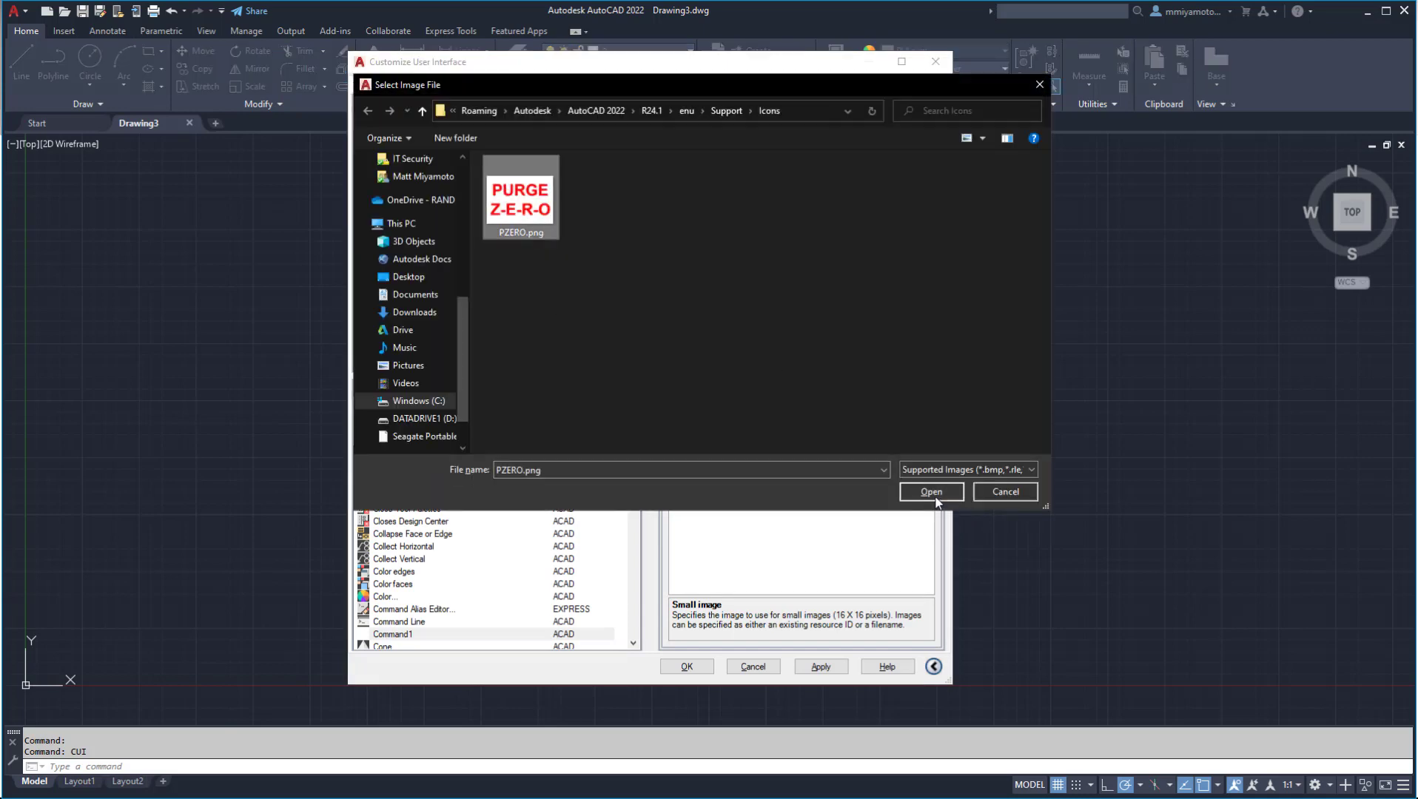
left_click(931, 493)
left_click(929, 454)
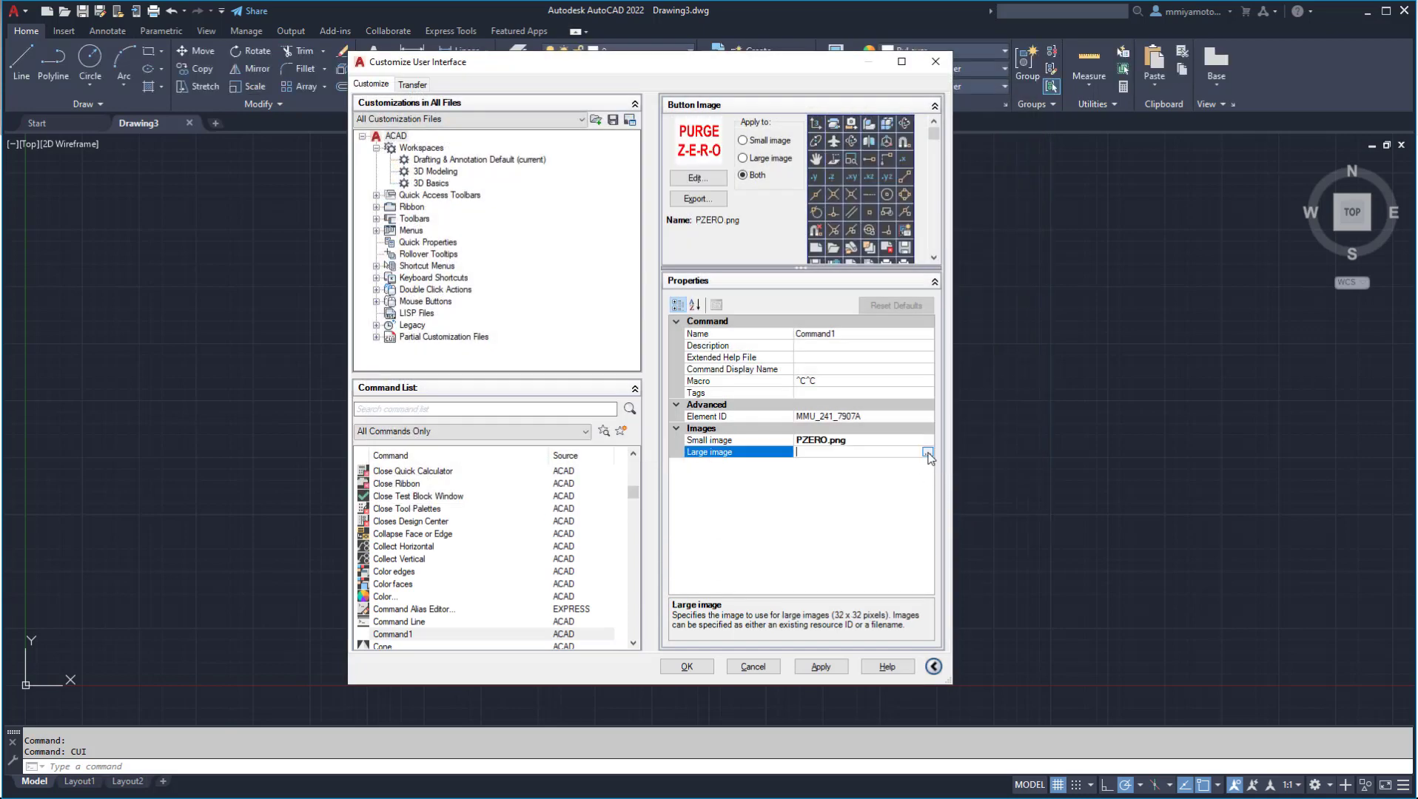
left_click(927, 453)
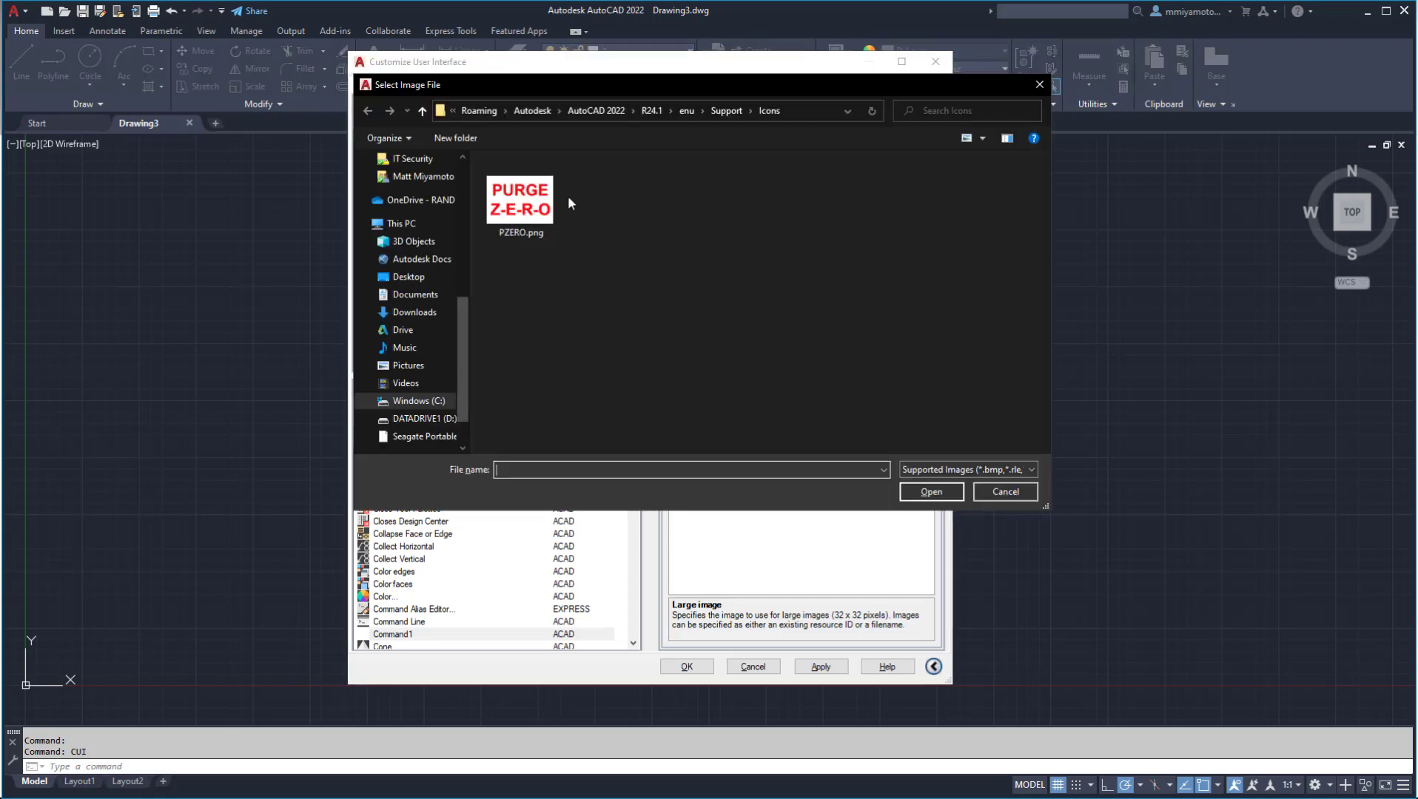
left_click(519, 202)
left_click(917, 491)
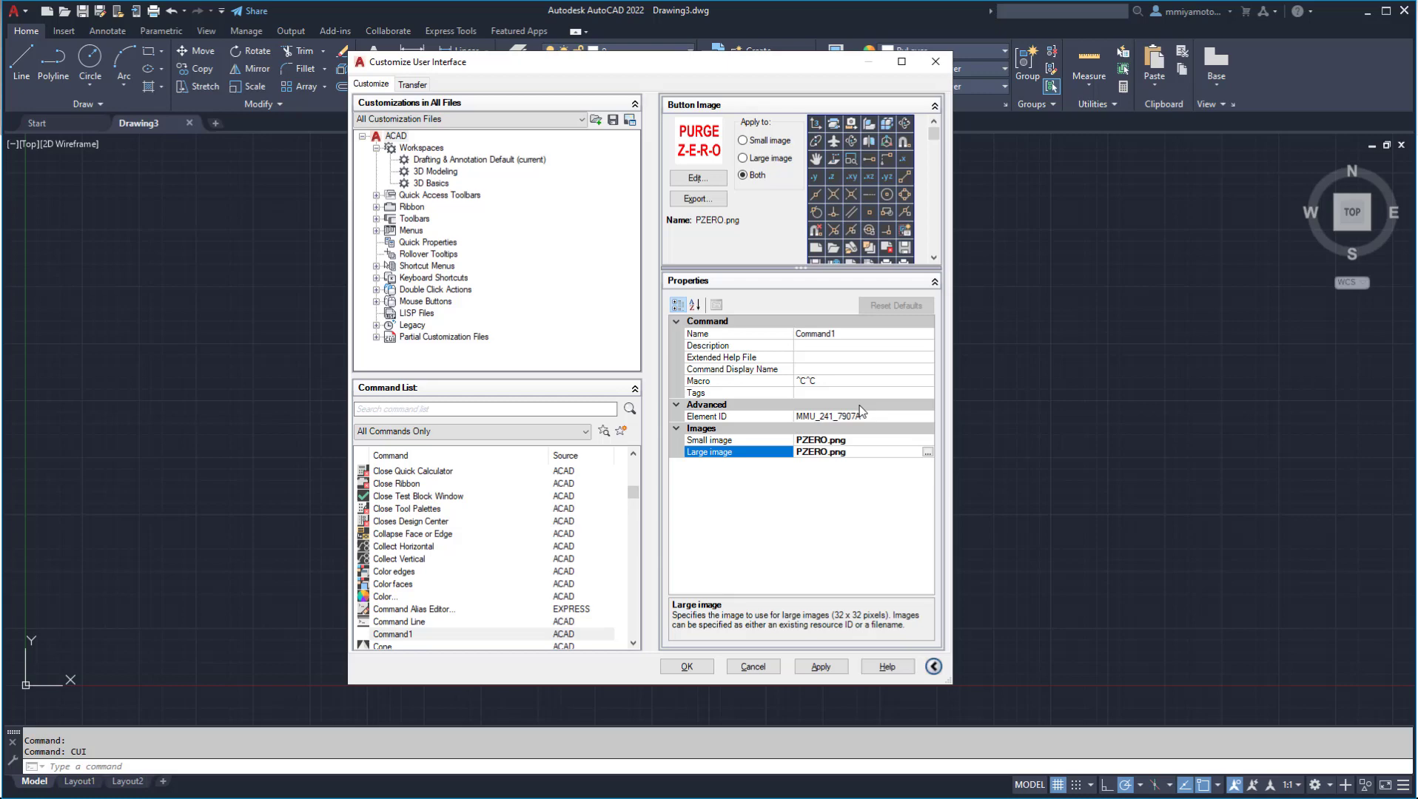
Name the new command PZERO and give it the description "Purge Z E R O".
left_click(851, 334)
left_click_drag(851, 333, 782, 340)
type("PZERO")
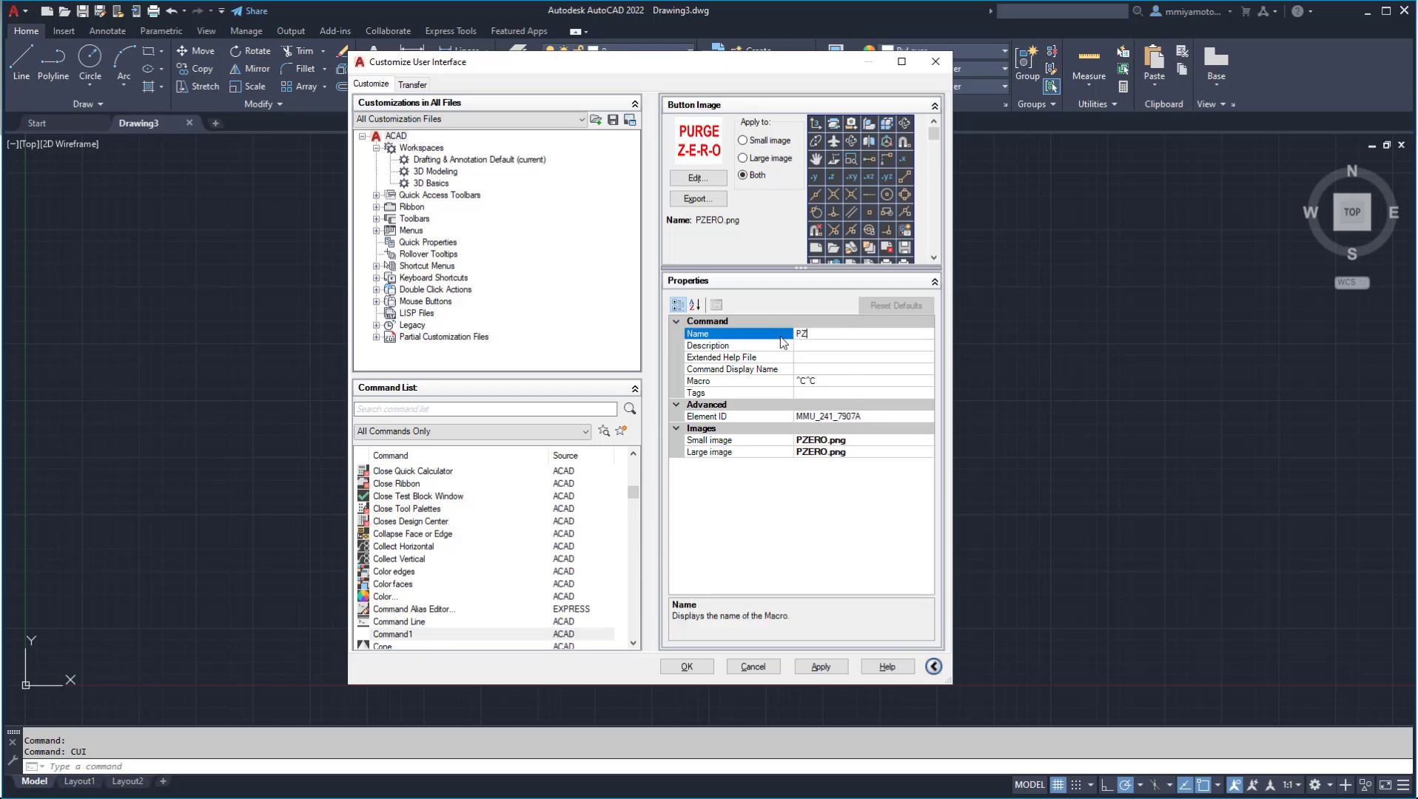
left_click(831, 346)
type("Purge Z")
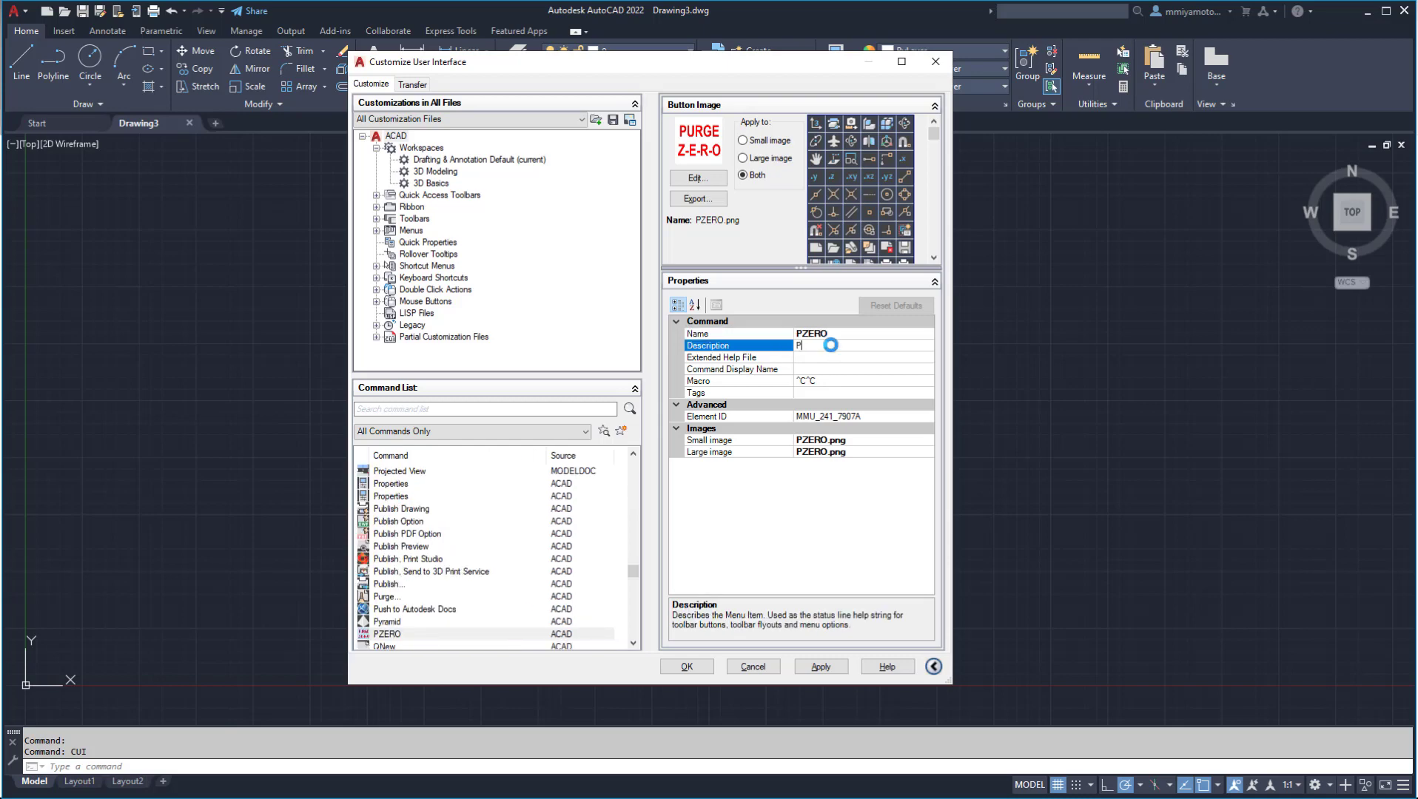
type(" E R O")
Copy the whole -PURGE command string from PURGE Z-E-R-O.txt in Notepad, and close the file.
left_click(863, 382)
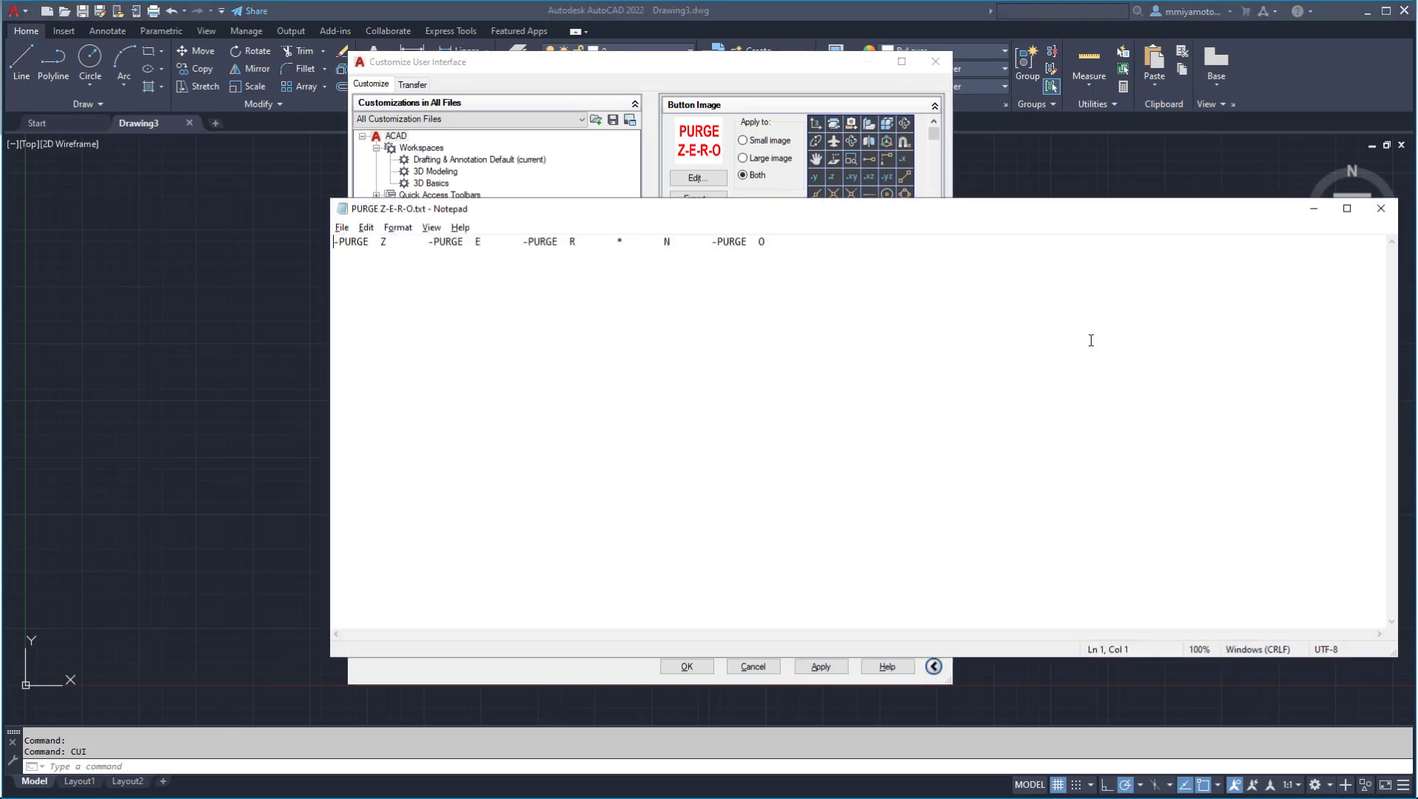
left_click_drag(765, 242, 331, 243)
right_click(384, 241)
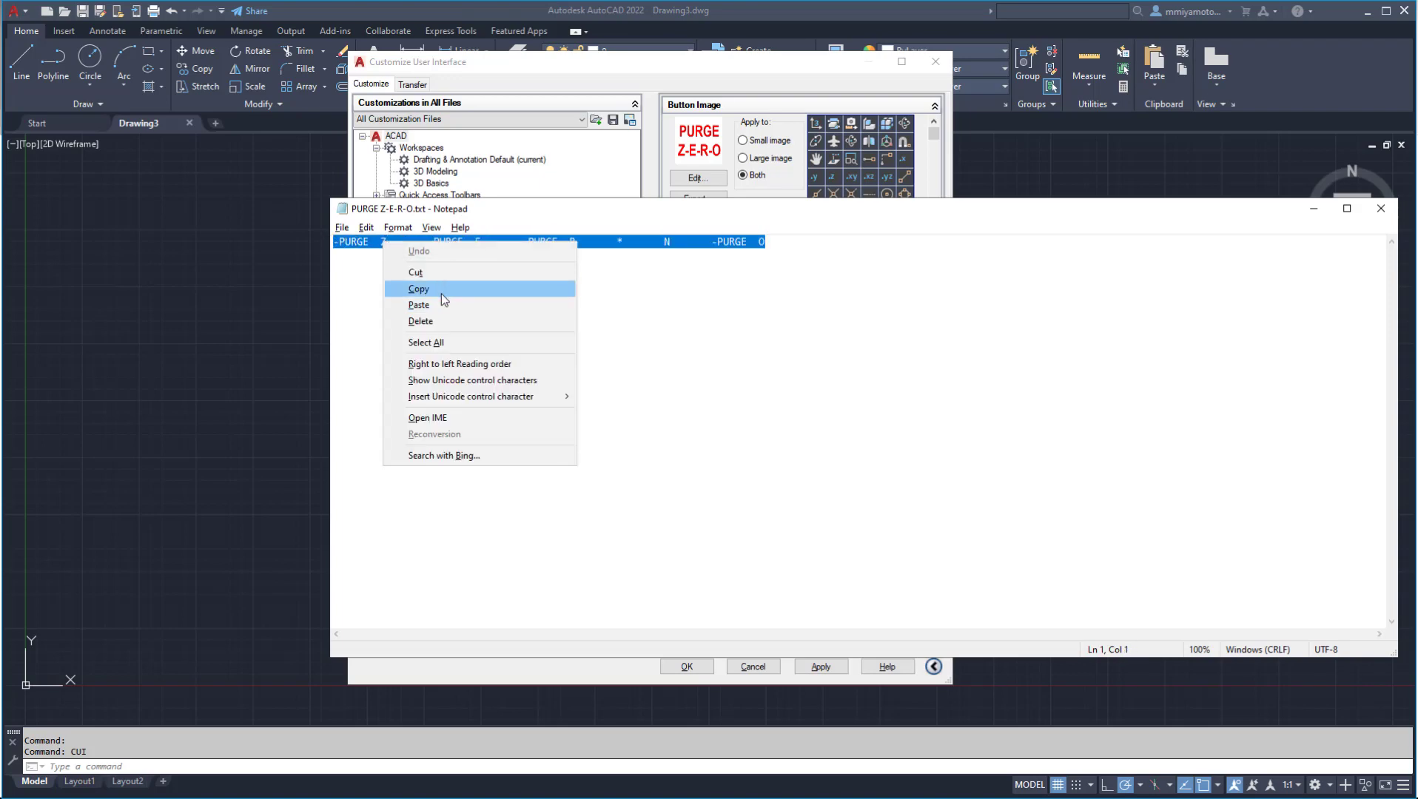
left_click(441, 294)
left_click(1381, 208)
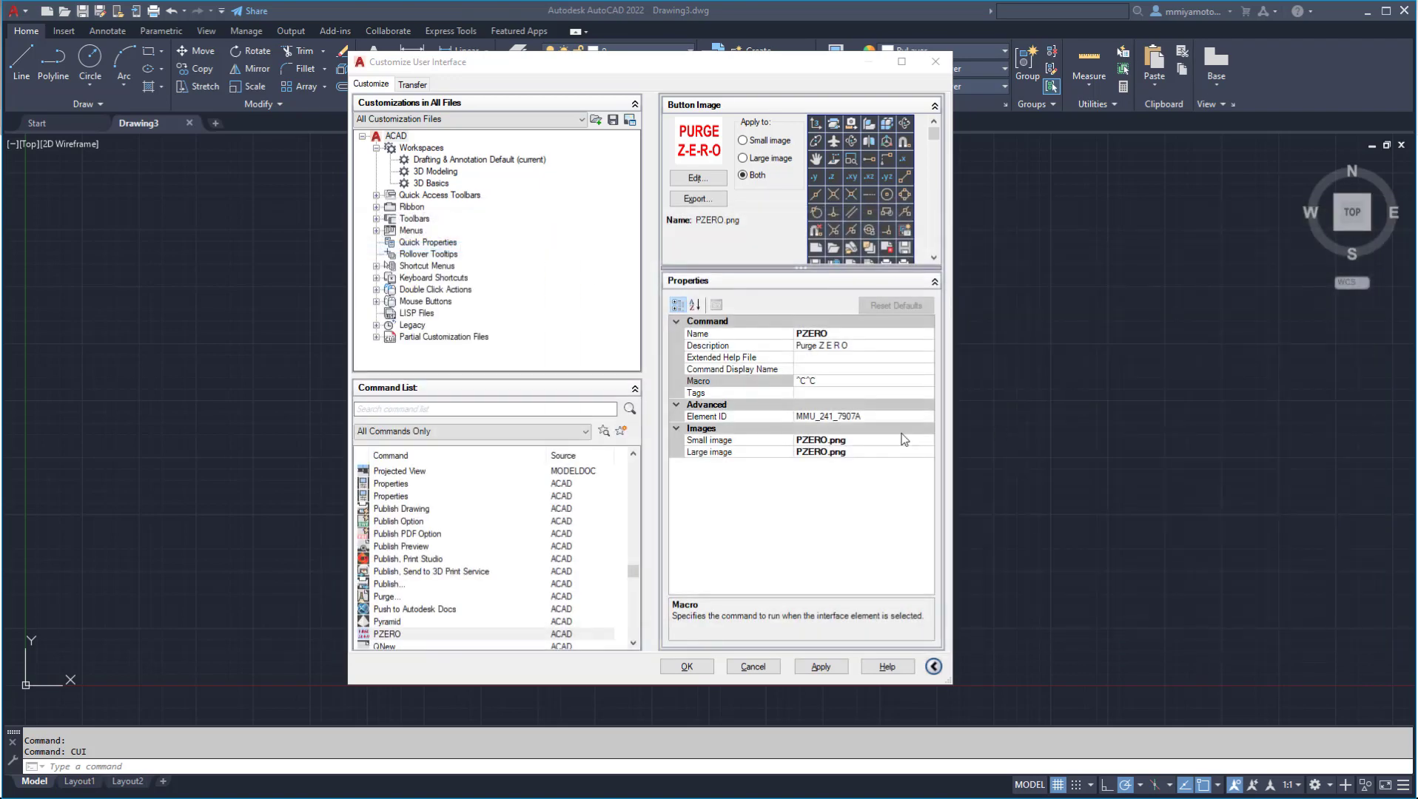
Paste the copied -PURGE string after ^C^C in the PZERO macro, end it with ^C^C, and apply the customization.
left_click(897, 382)
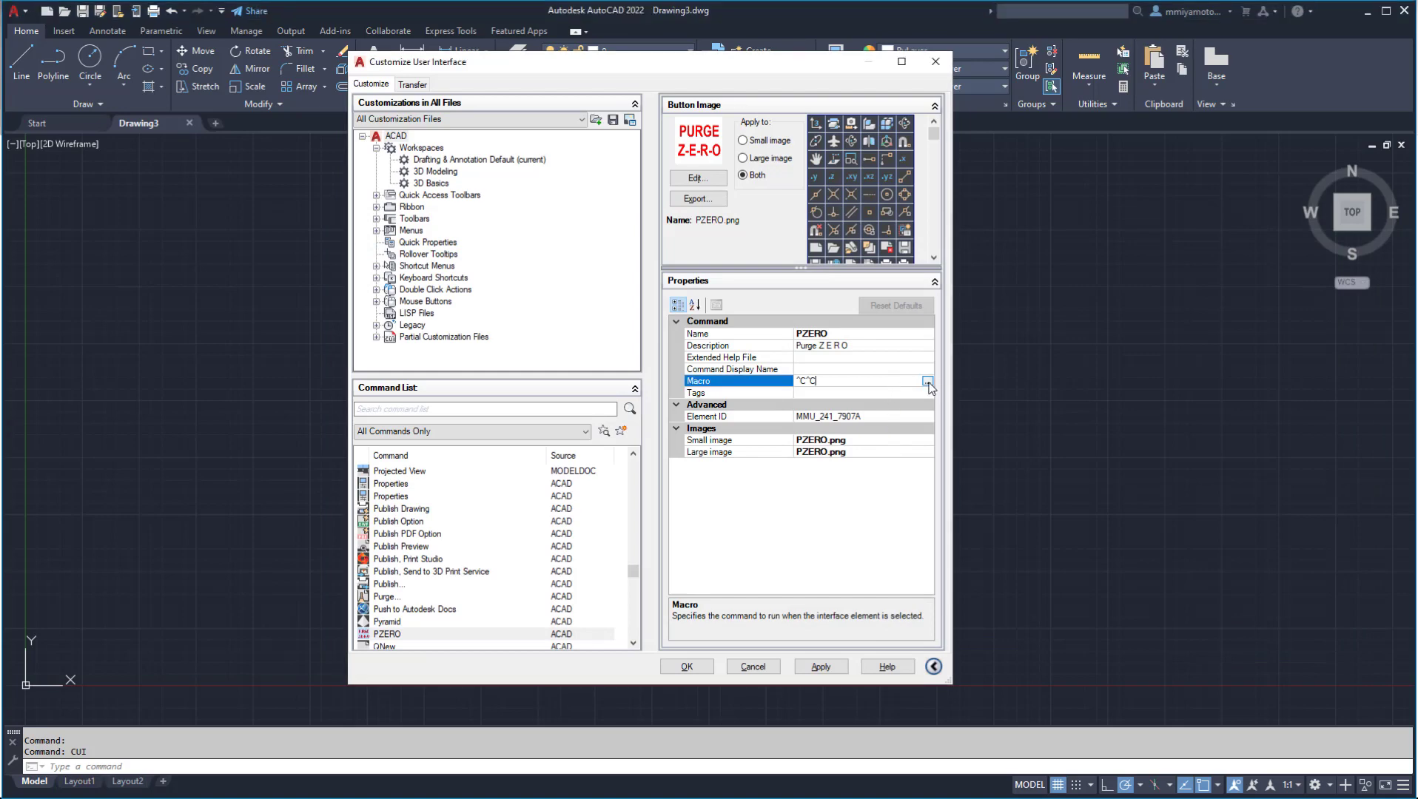
left_click(930, 381)
left_click(671, 337)
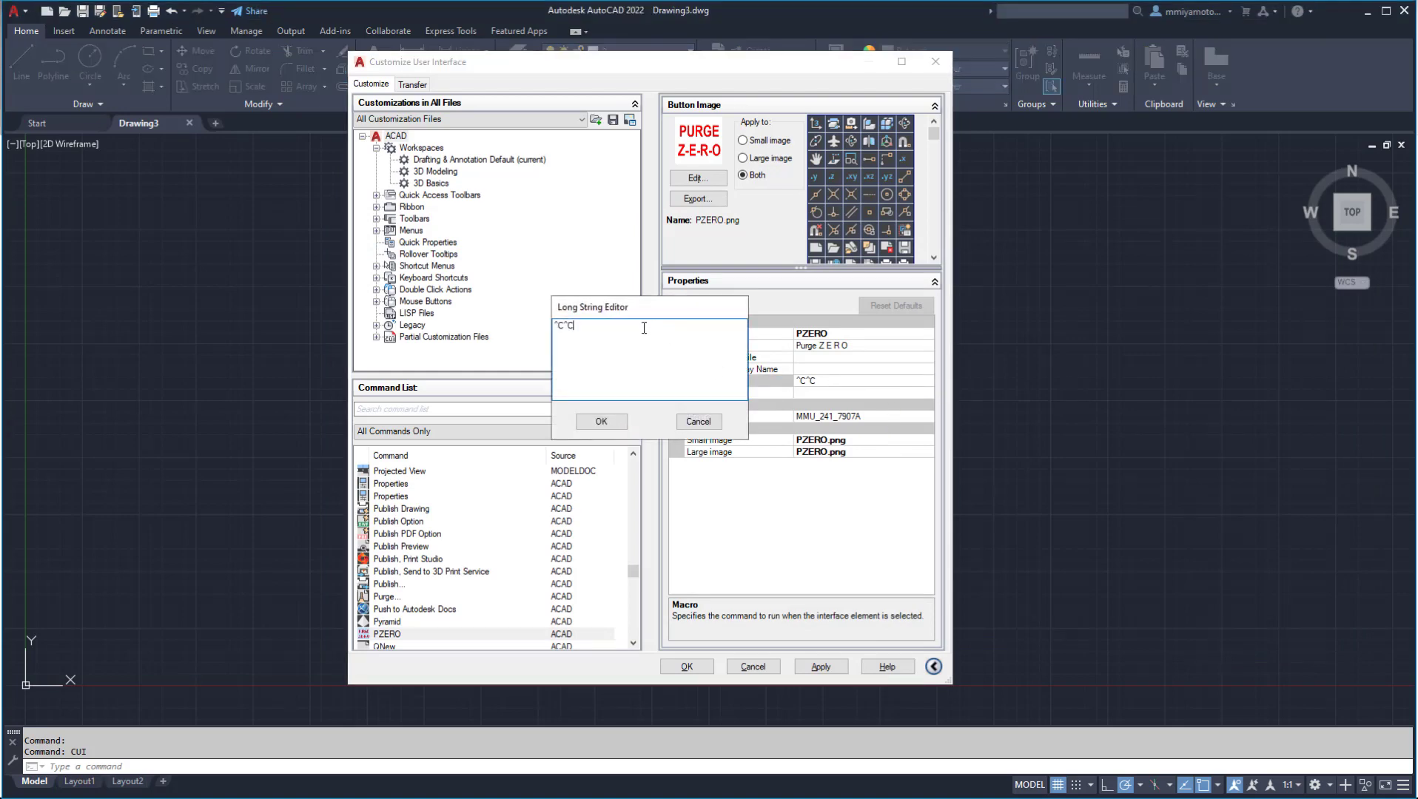
right_click(643, 326)
left_click(686, 390)
type("^")
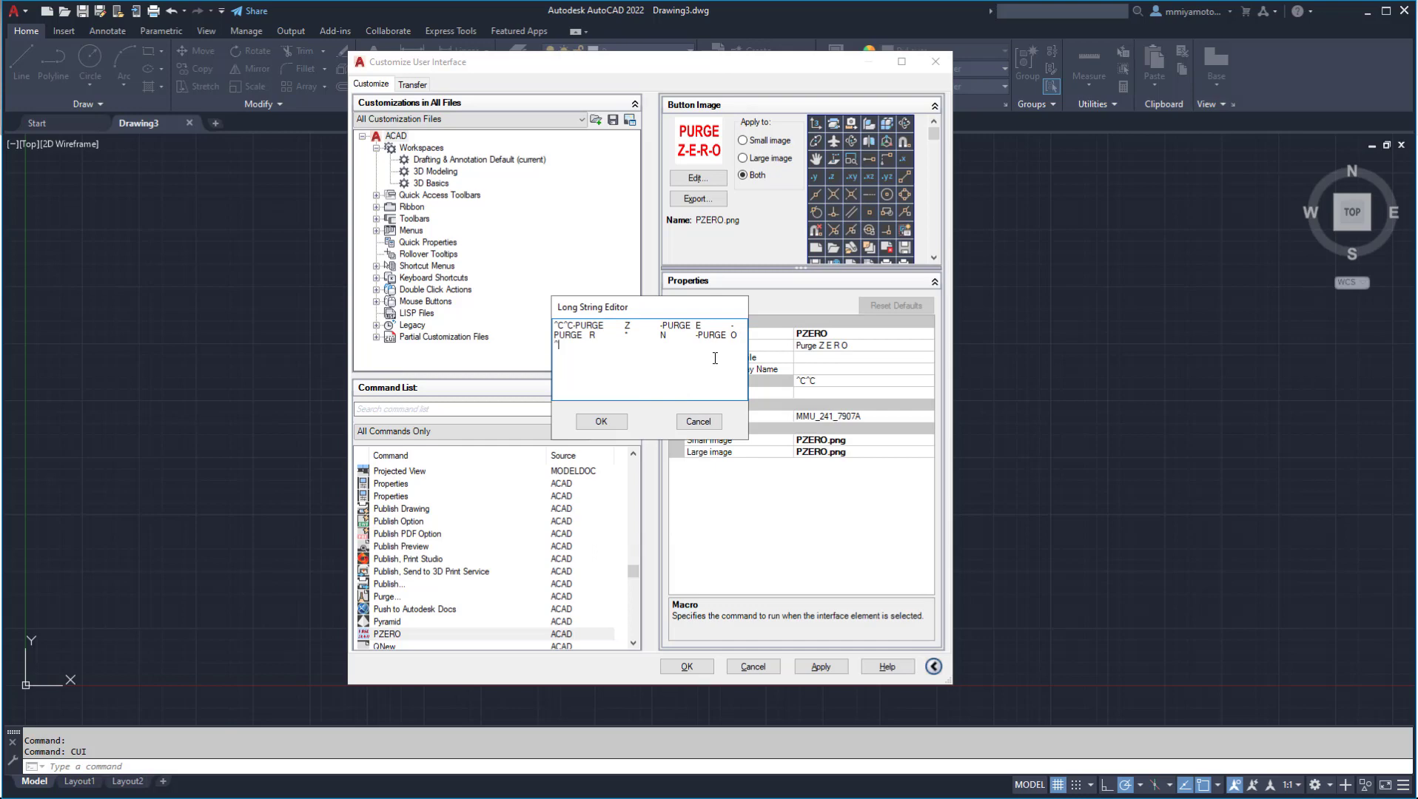
type("C^C")
left_click(601, 421)
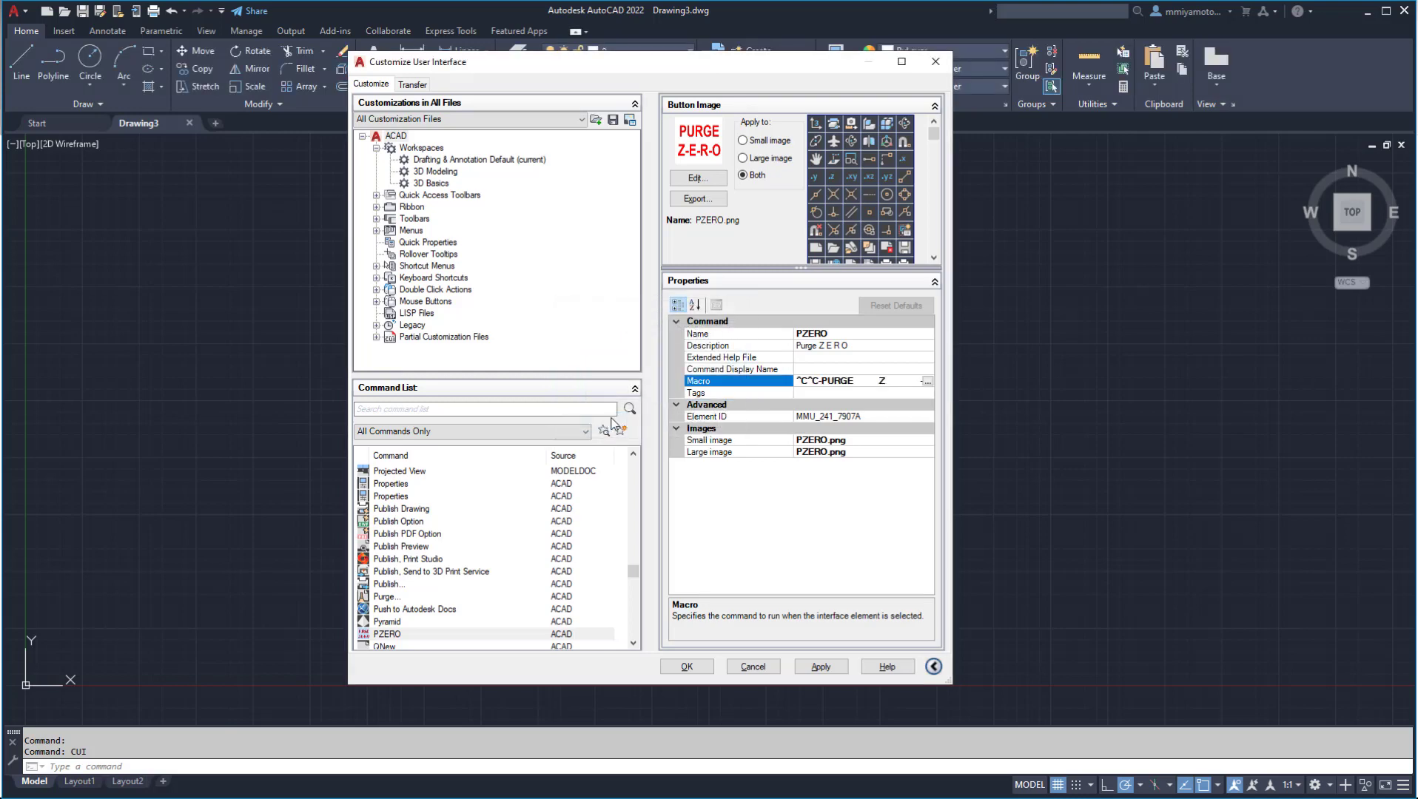
left_click(821, 667)
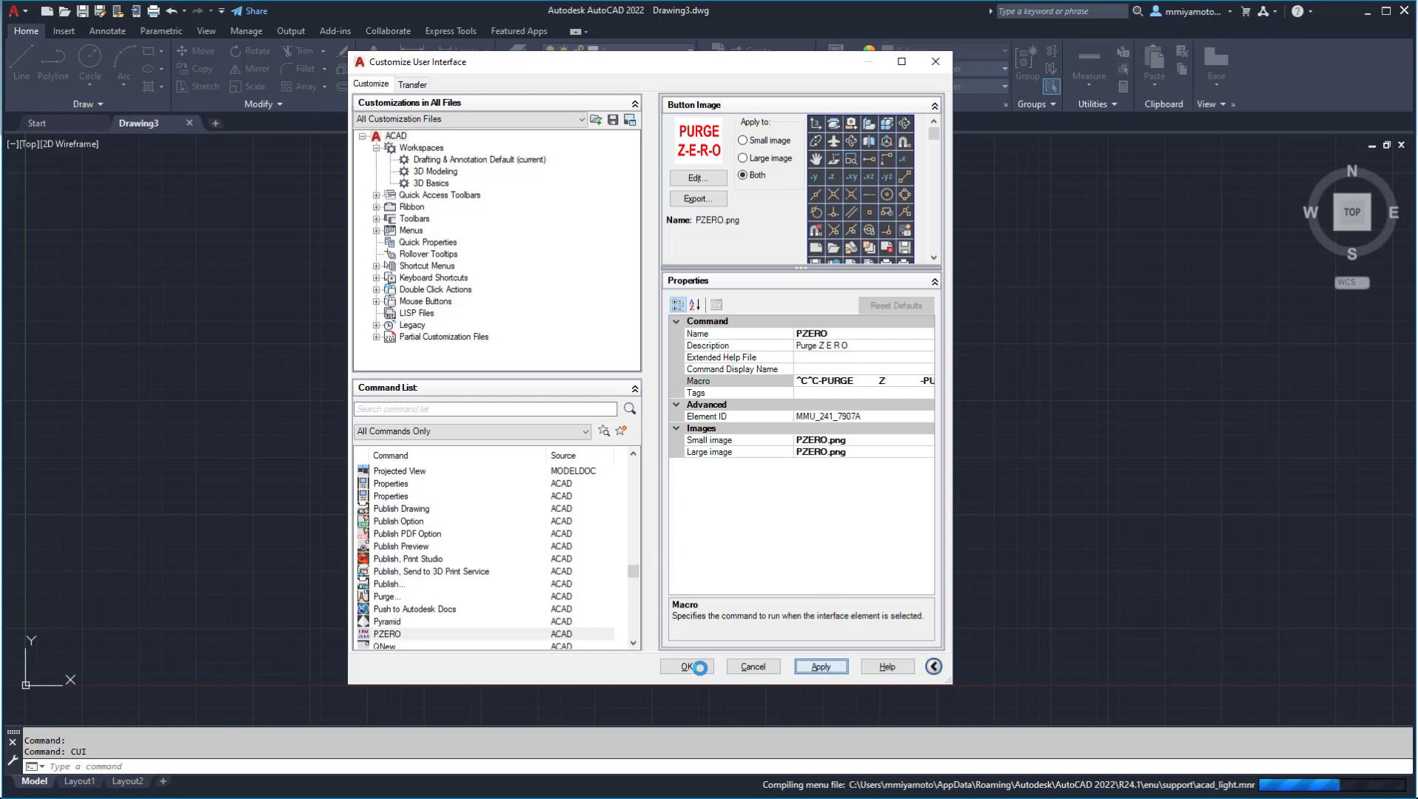
left_click(700, 669)
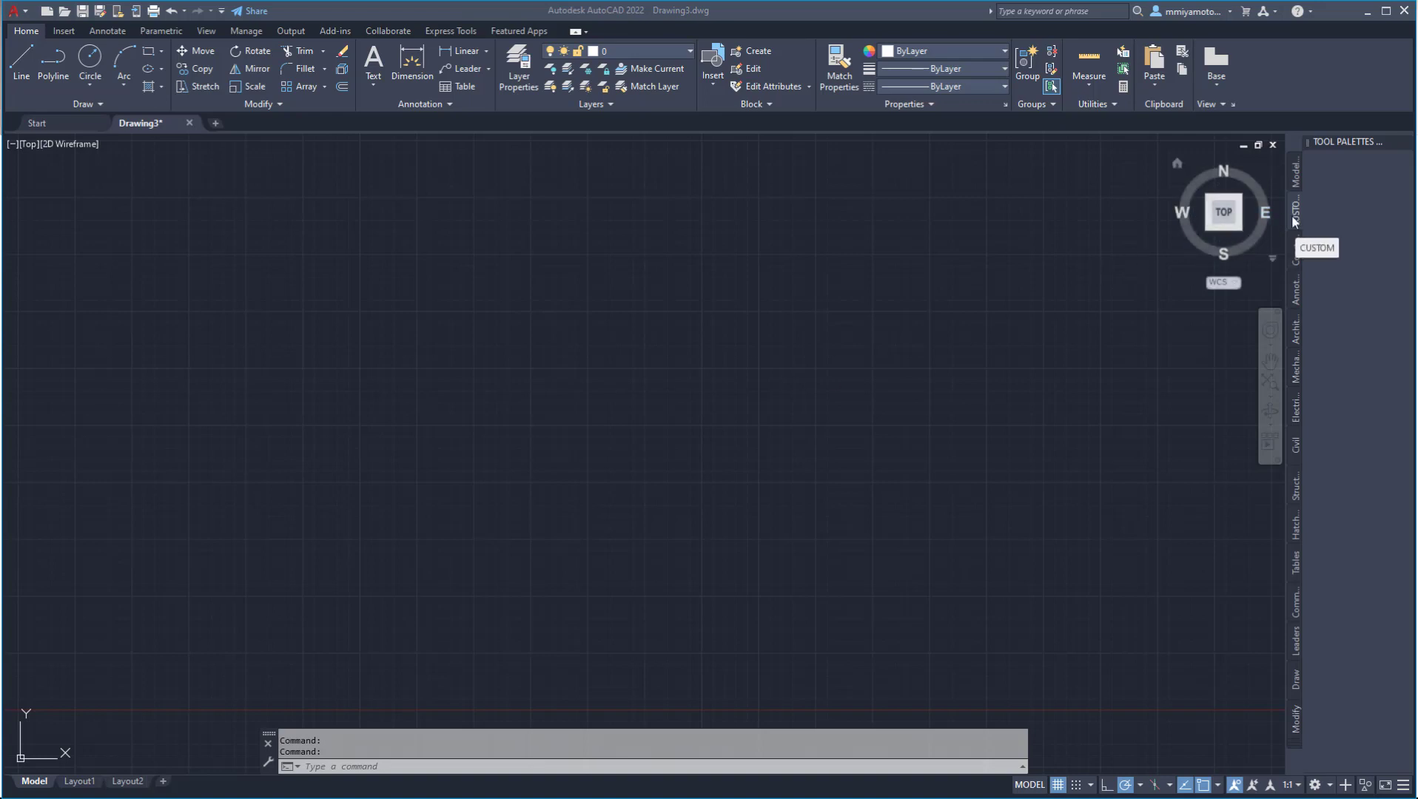
Find the PZERO command by searching the command list for "pzer" and add it to the CUSTOM tool palette.
right_click(1333, 231)
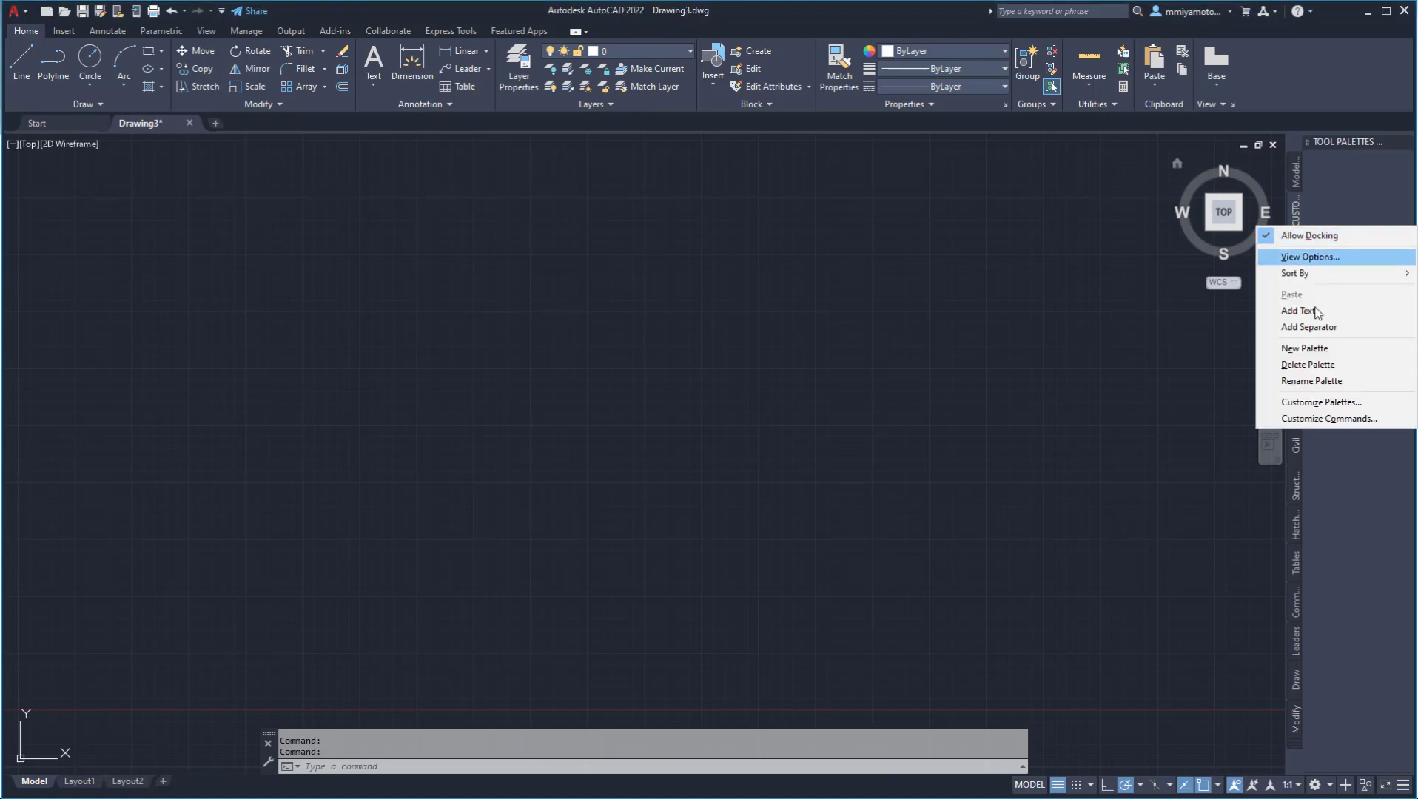
left_click(1305, 420)
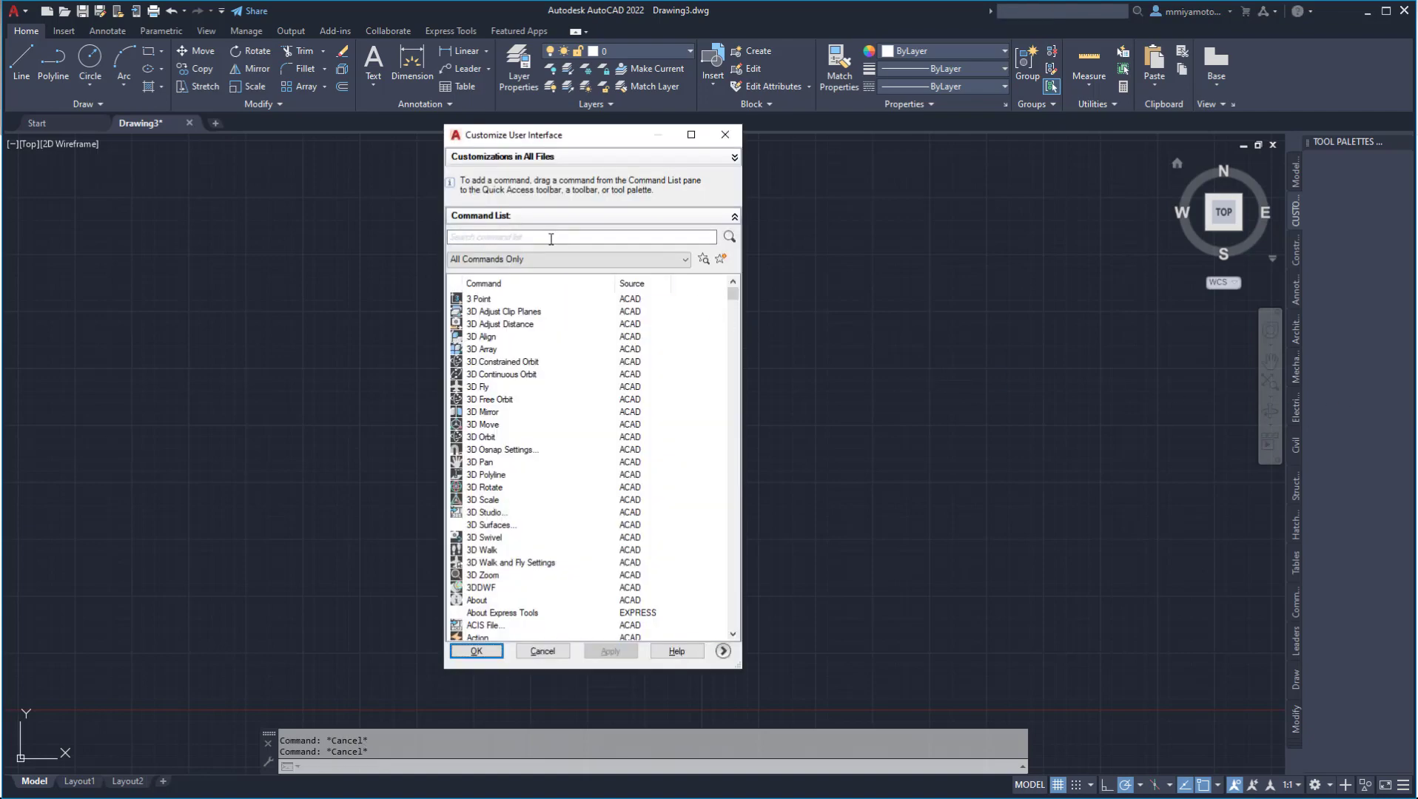
left_click(551, 237)
type("pzer")
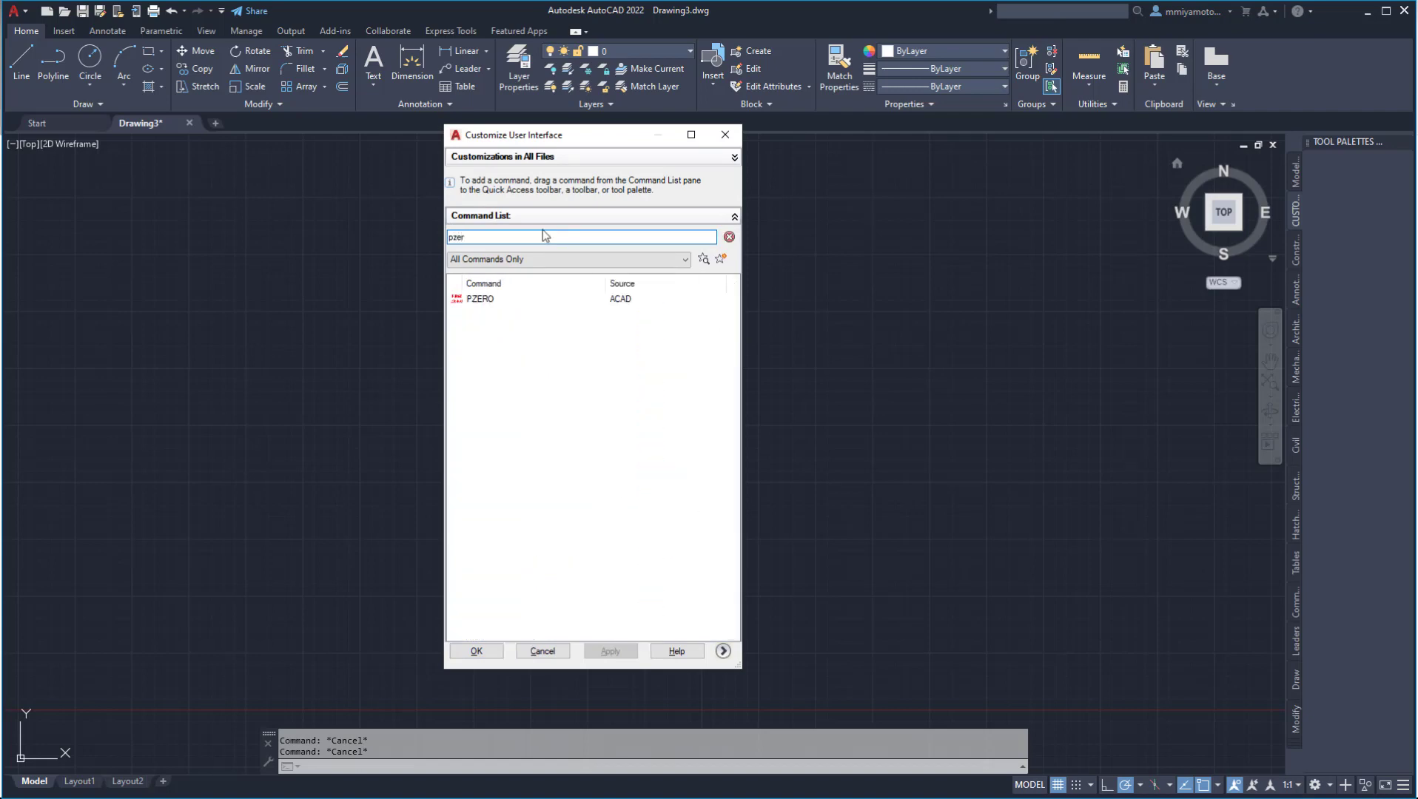
left_click(490, 301)
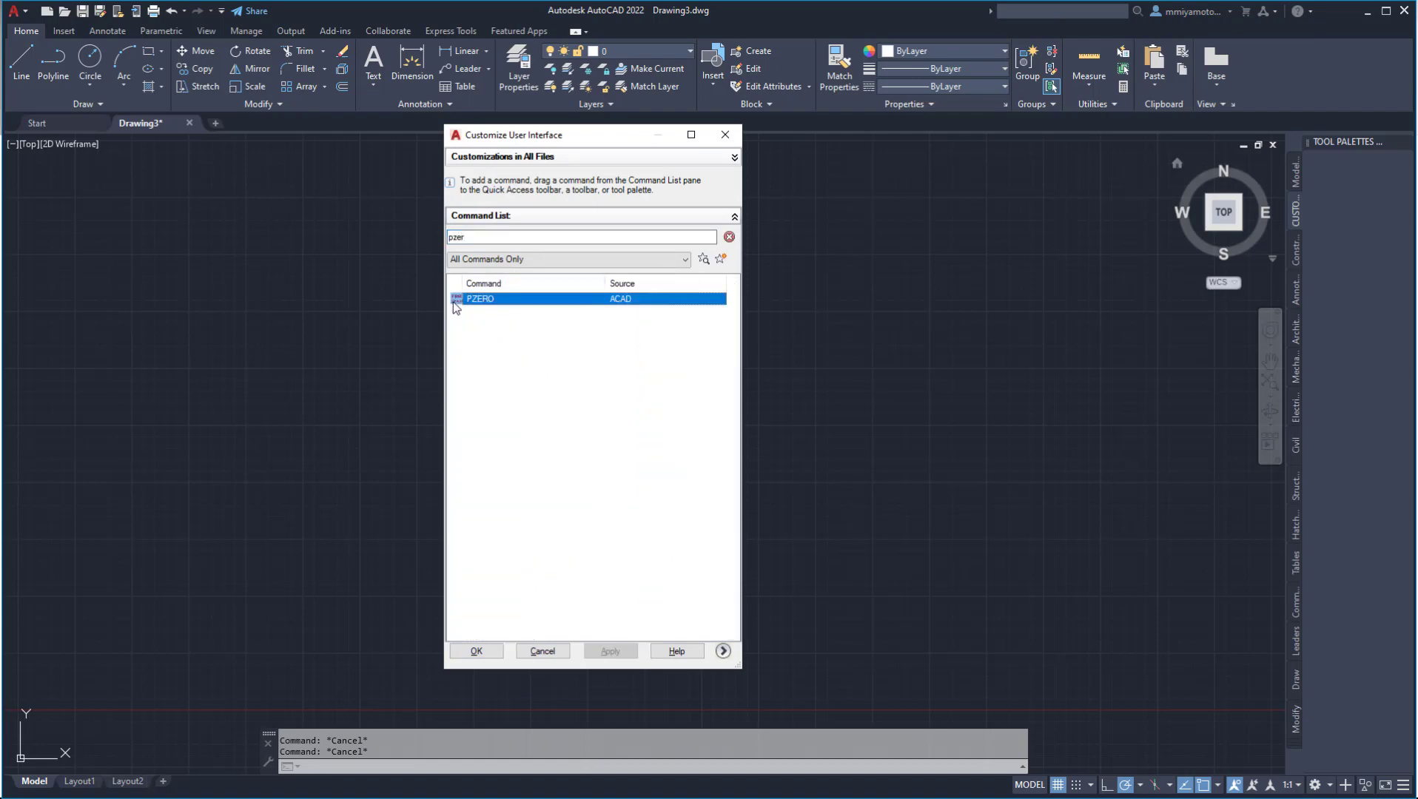
left_click_drag(455, 306, 1339, 296)
left_click(477, 651)
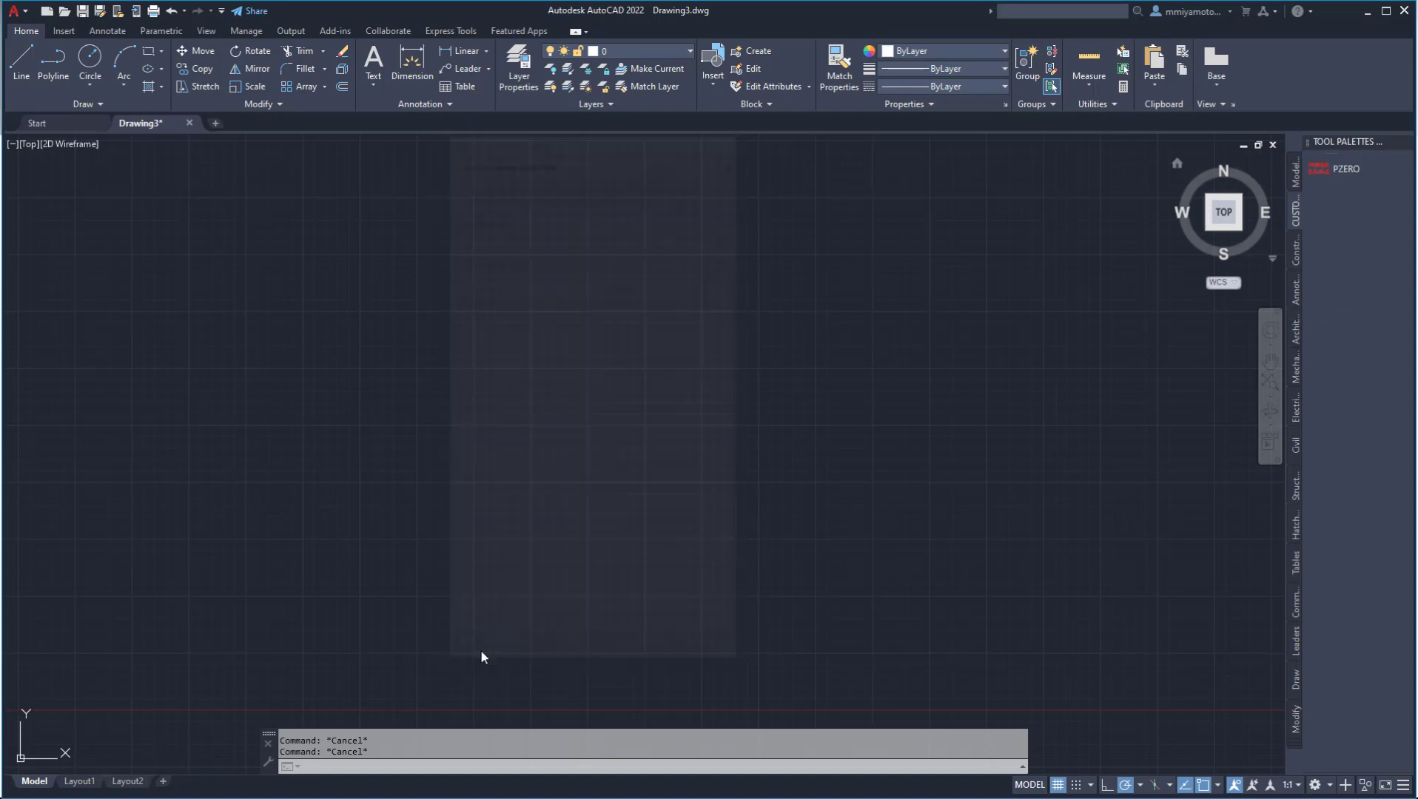
Run PZERO from the CUSTOM tool palette and enlarge the command history to review the executed purge commands.
left_click(1320, 167)
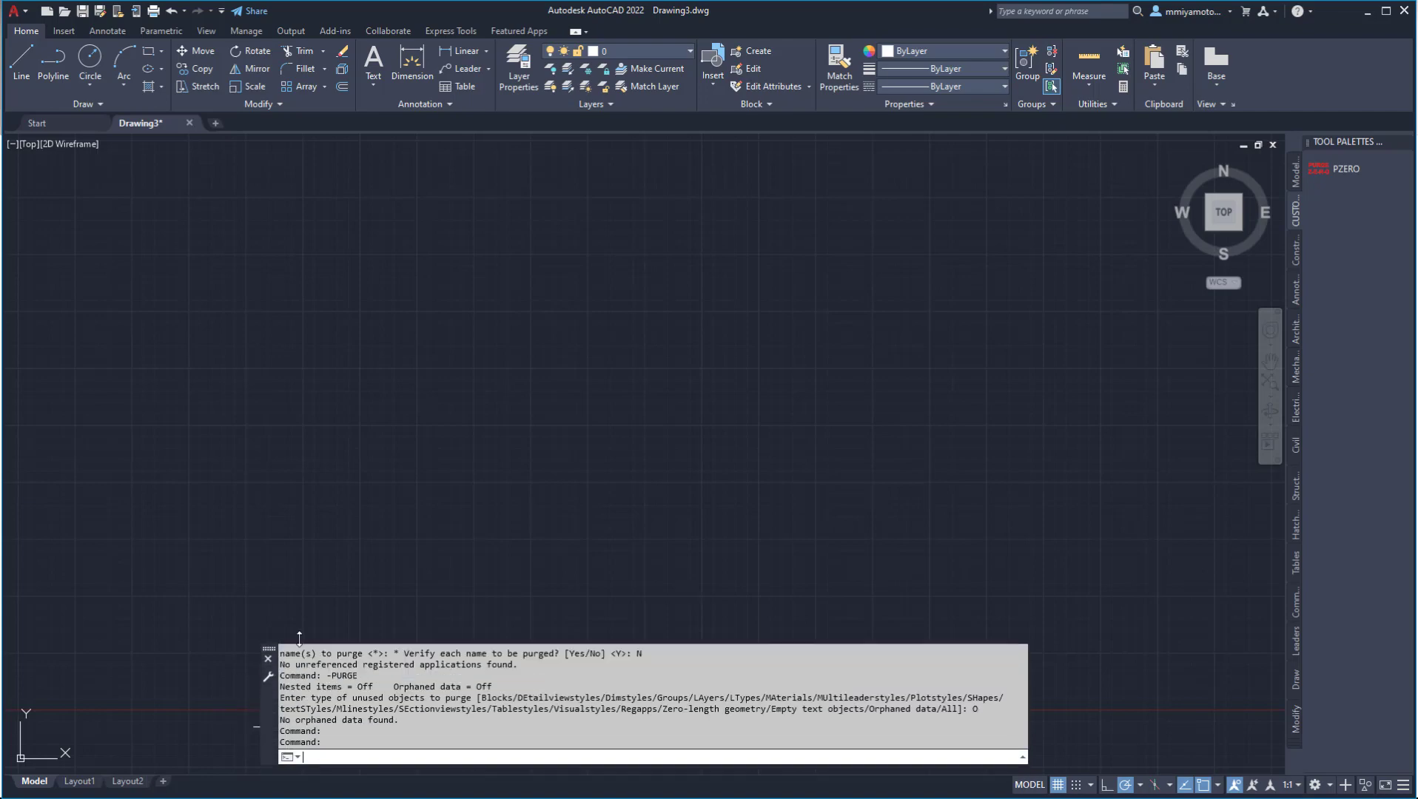
left_click_drag(305, 555, 315, 514)
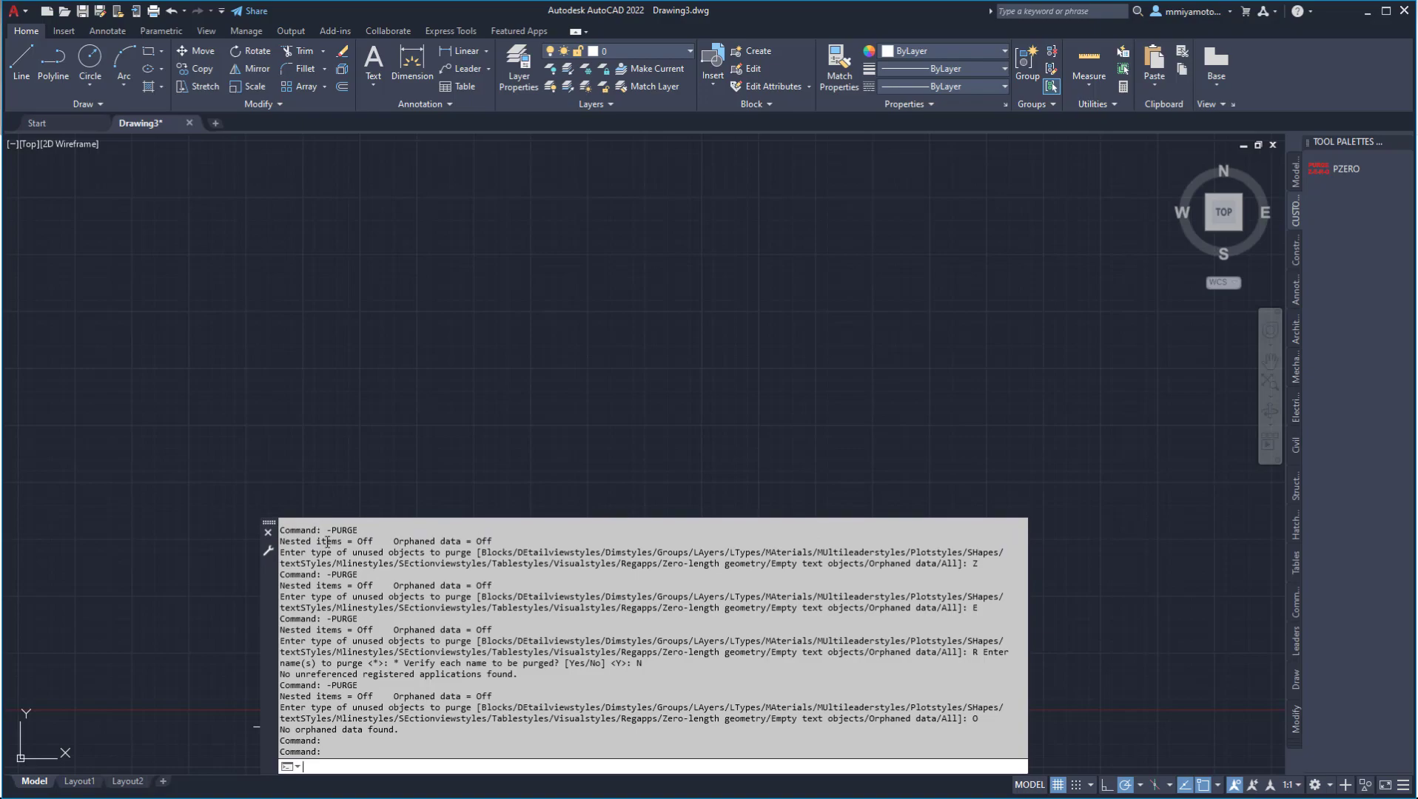